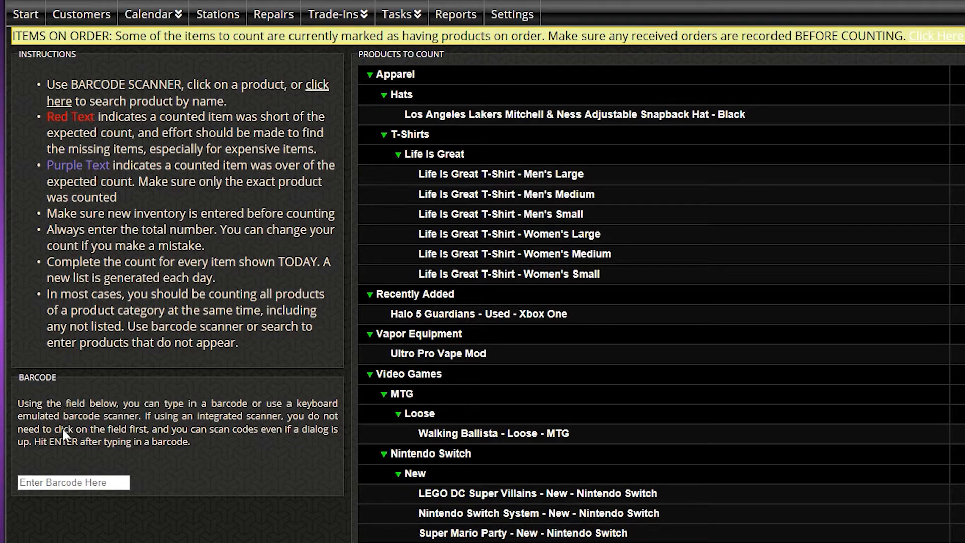
Step: Enter a count of 46 for the Lakers Mitchell & Ness Adjustable Snapback Hat - Black
left_click(77, 482)
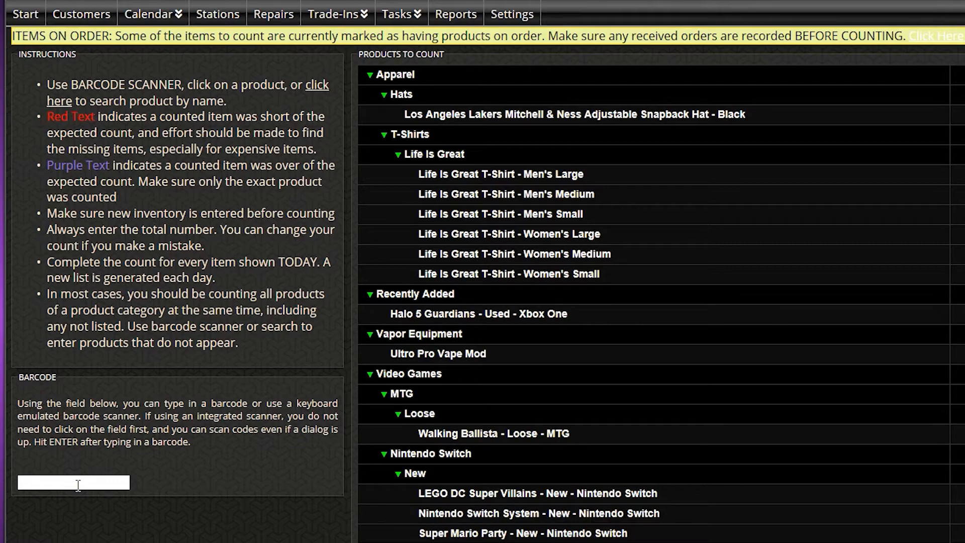
left_click(195, 470)
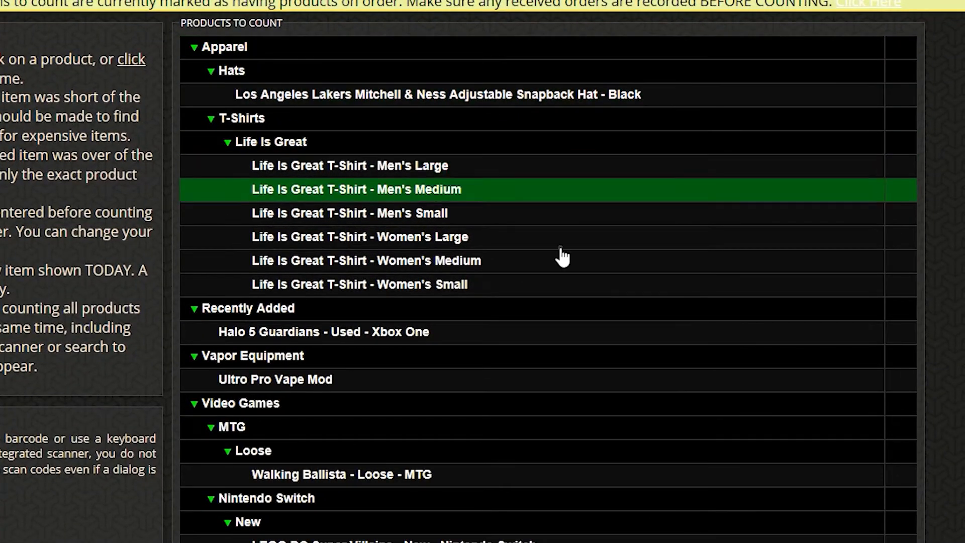
scroll(555, 327, "down", 9)
scroll(553, 331, "up", 7)
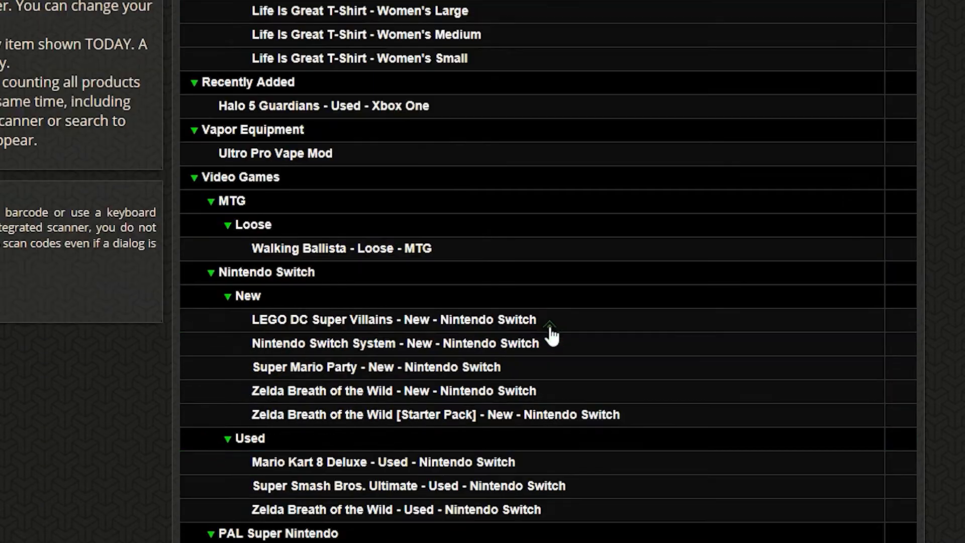
scroll(552, 335, "up", 2)
mouse_move(550, 332)
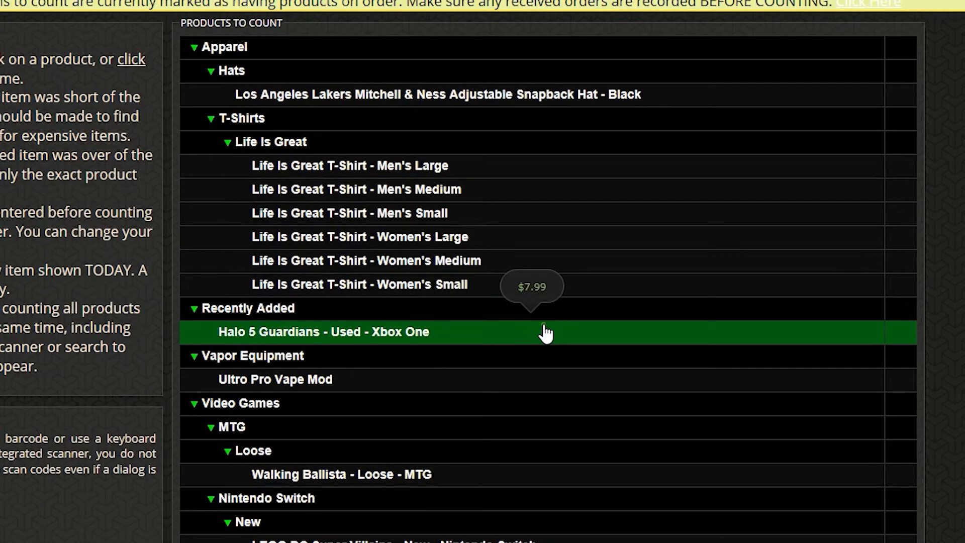
left_click(643, 104)
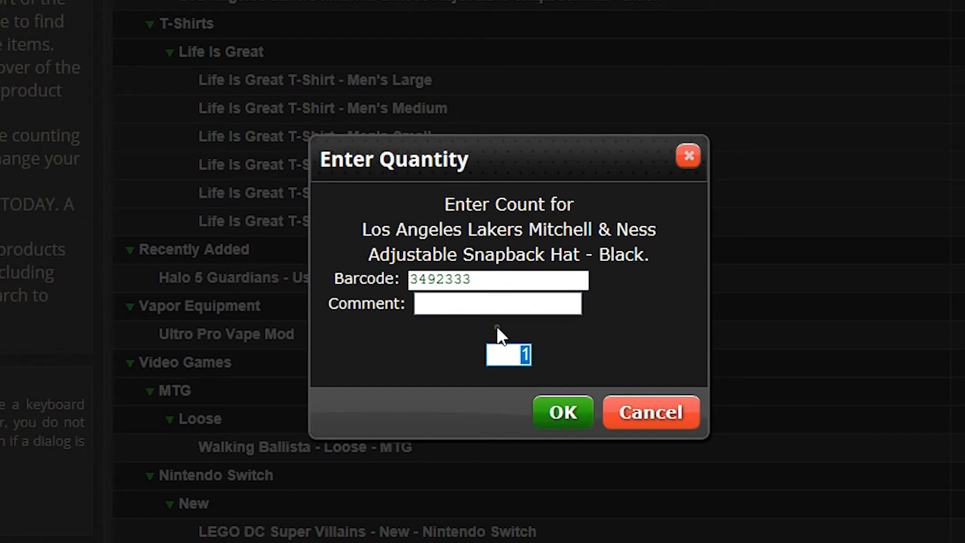
type("46")
left_click(563, 414)
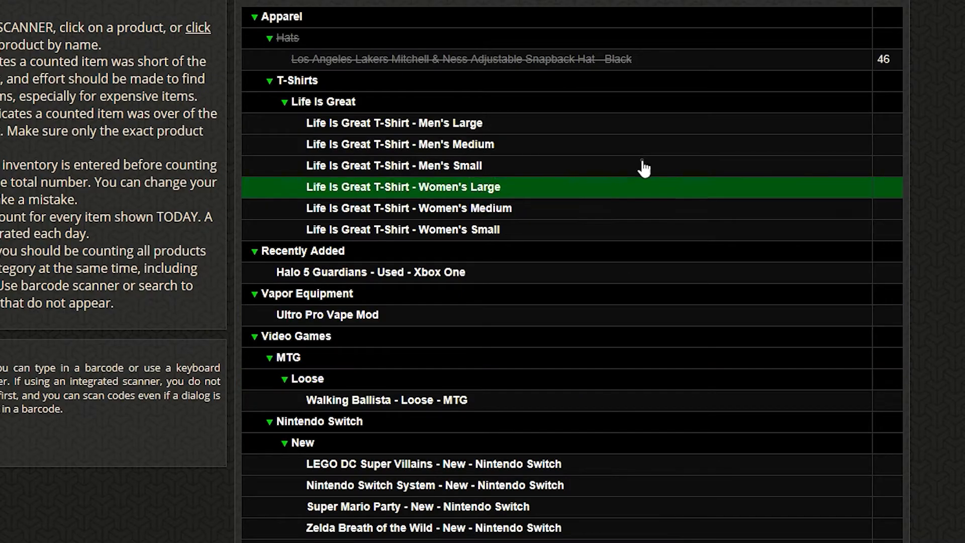
Step: Record 2 for the Men's Large T-shirt with the comment 'One was ripped'
left_click(628, 122)
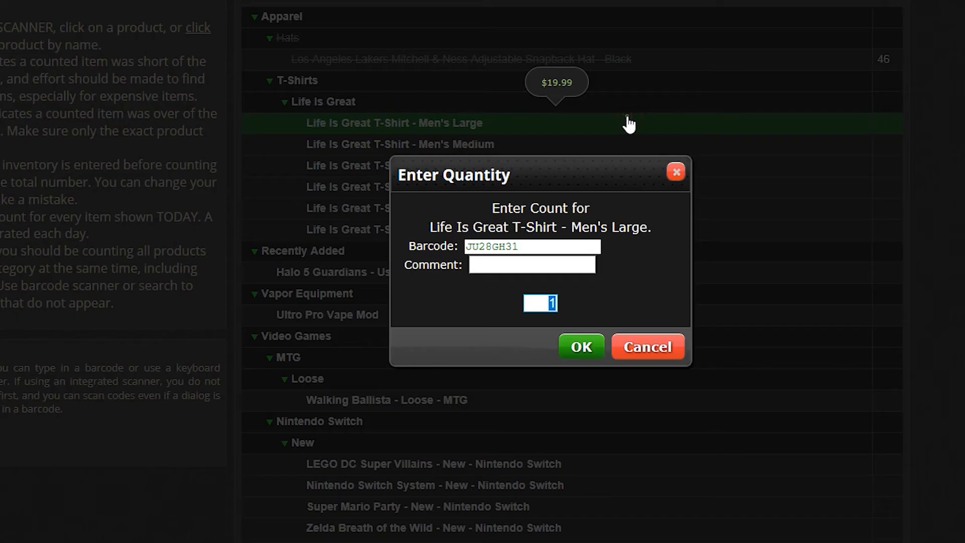
type("4")
left_click(578, 261)
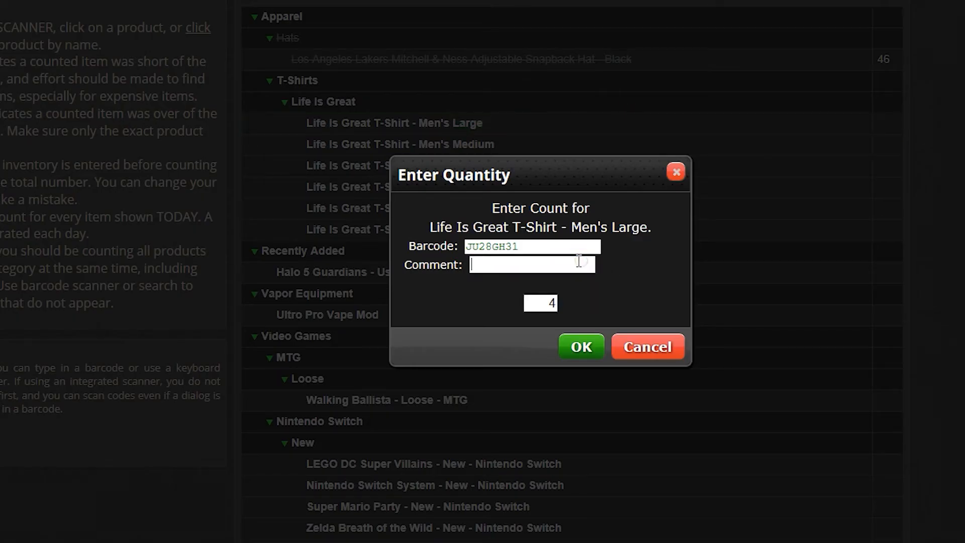
key("Tab")
type("2")
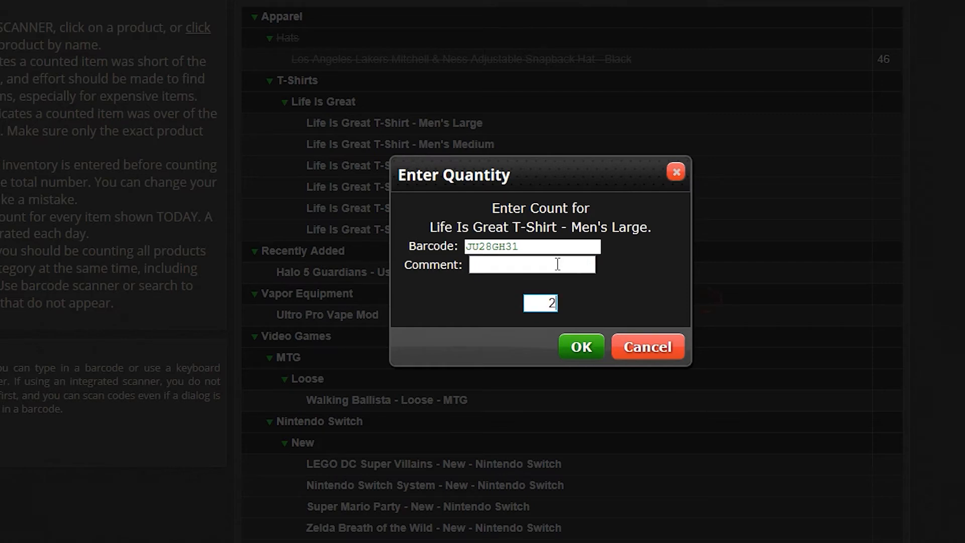
left_click(583, 264)
type("One was ripped")
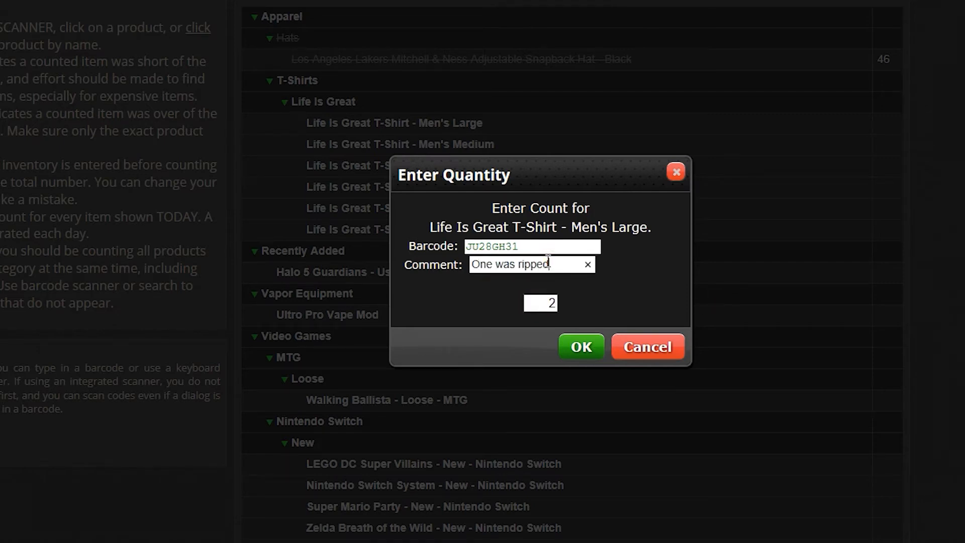
left_click(581, 347)
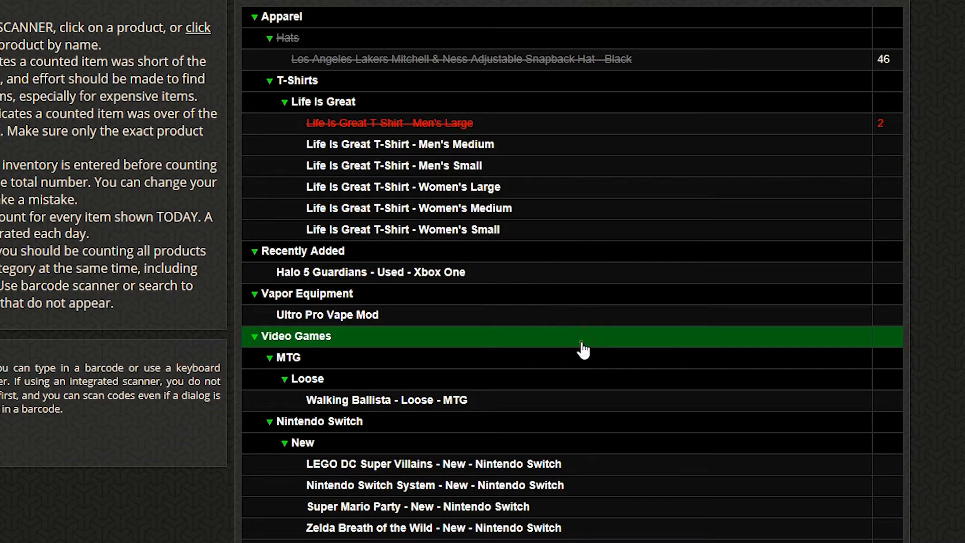
Step: Enter counts for Men's Medium (1), Men's Small (2) and Women's Large (46)
left_click(534, 149)
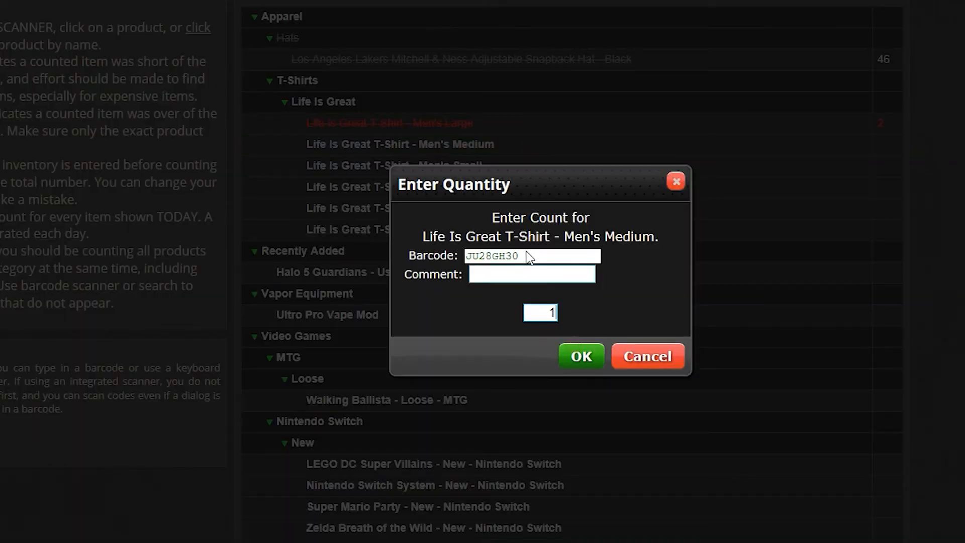
left_click(582, 357)
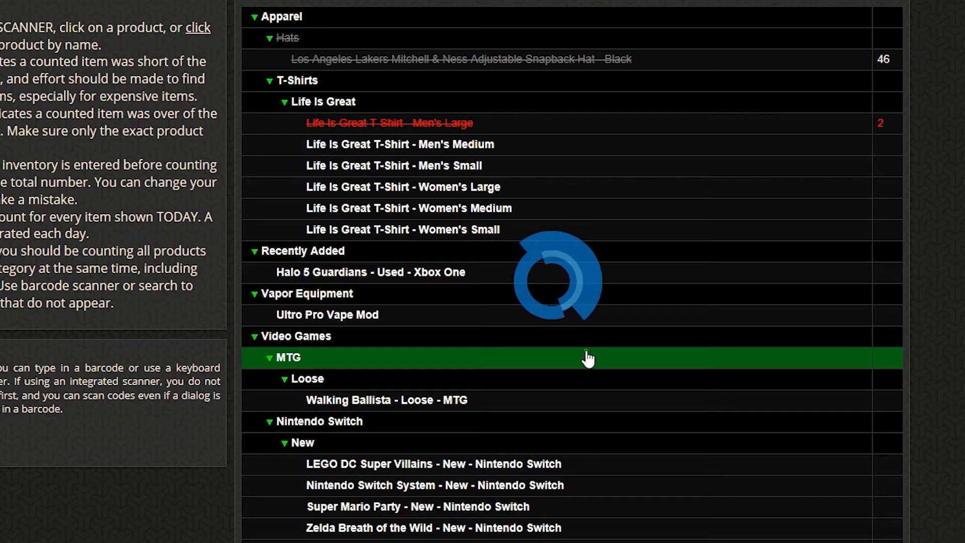
left_click(518, 174)
type("2")
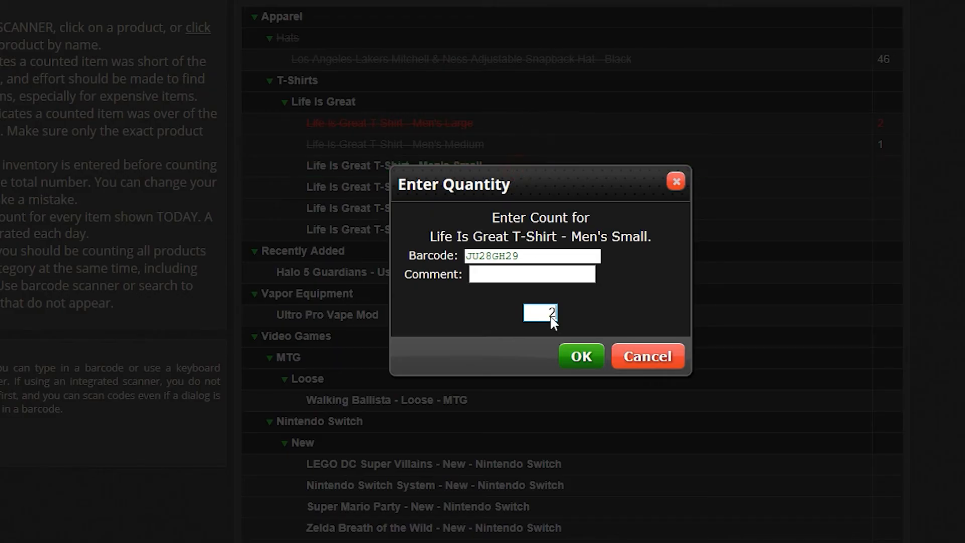
left_click(576, 358)
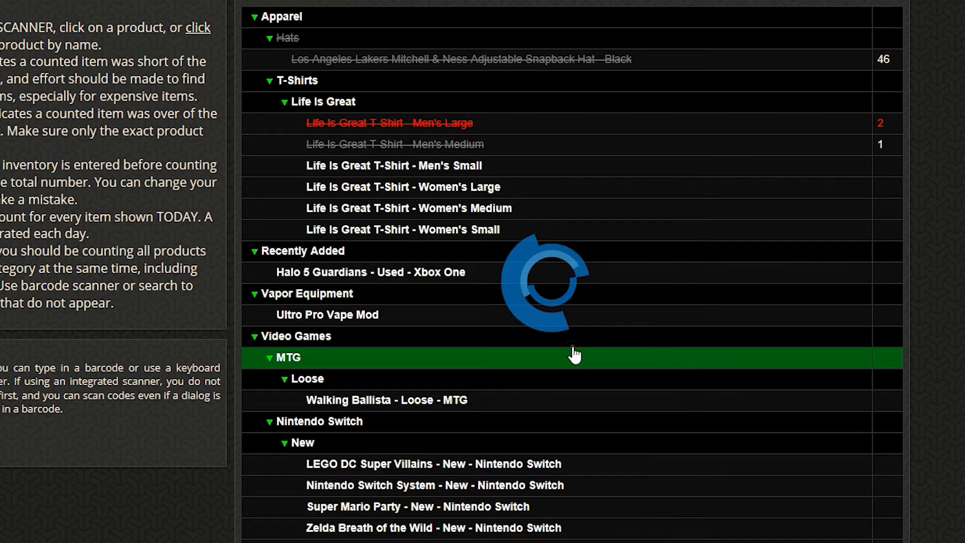
left_click(512, 193)
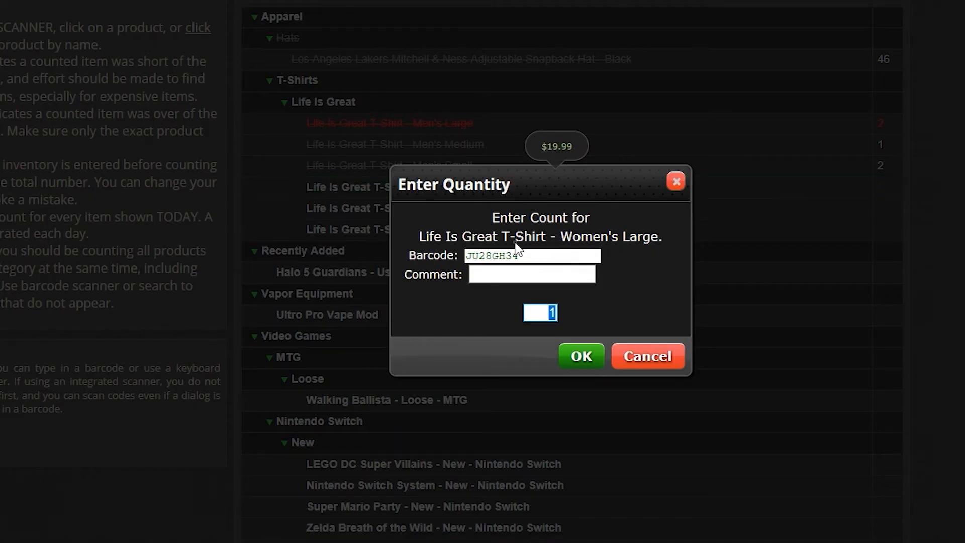
type("48")
left_click(583, 358)
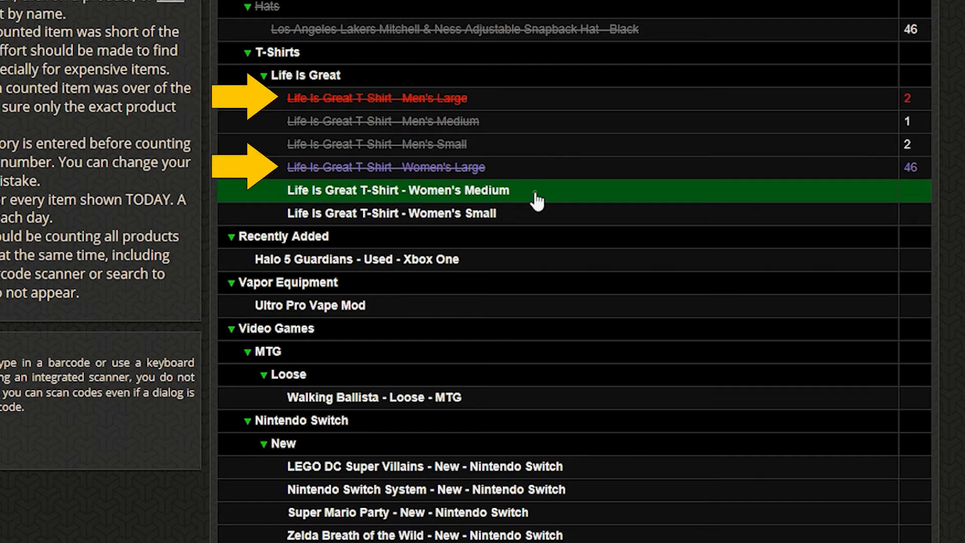
left_click(537, 200)
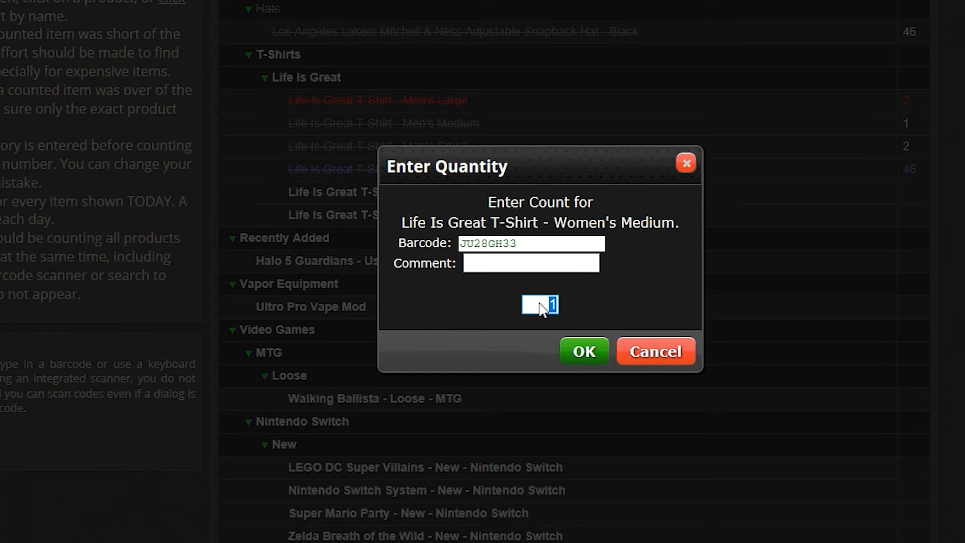
type("51")
left_click(573, 350)
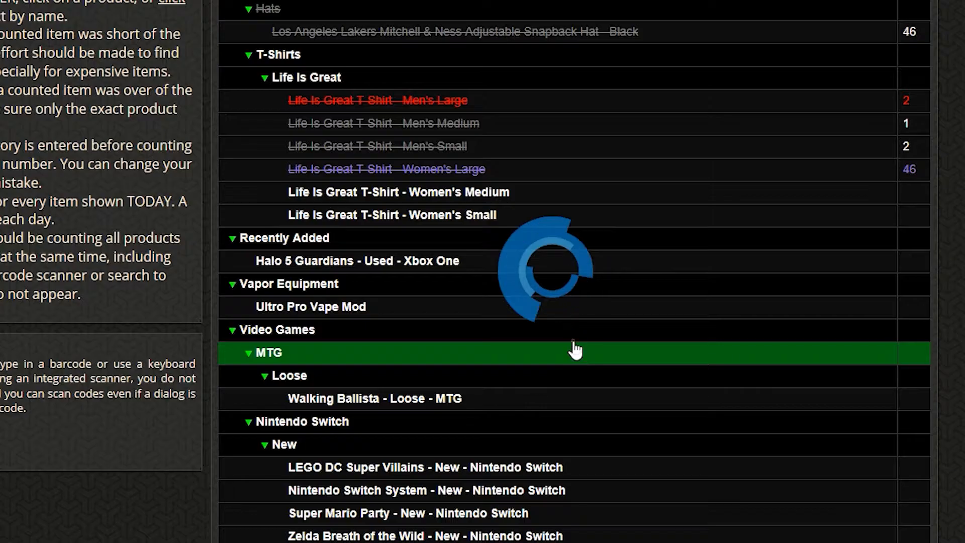
left_click(516, 221)
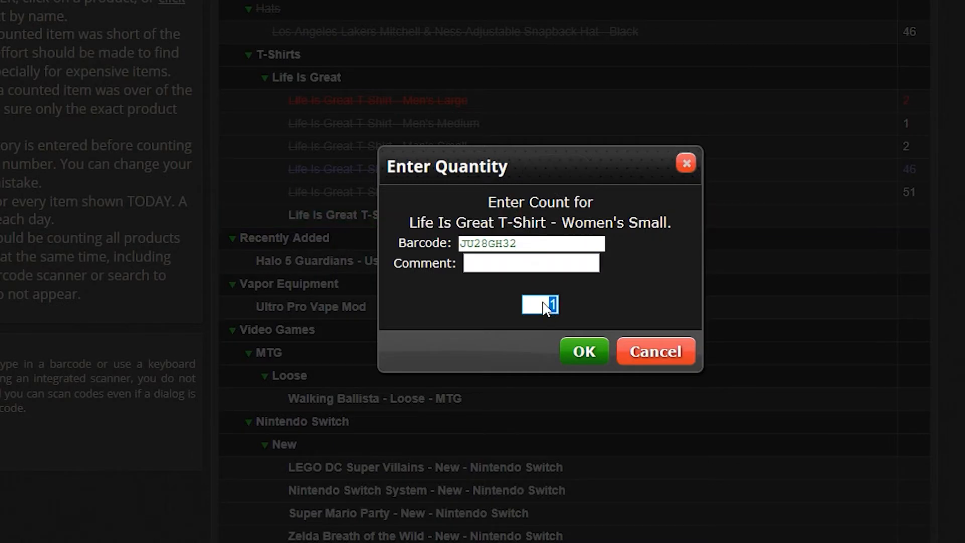
type("64")
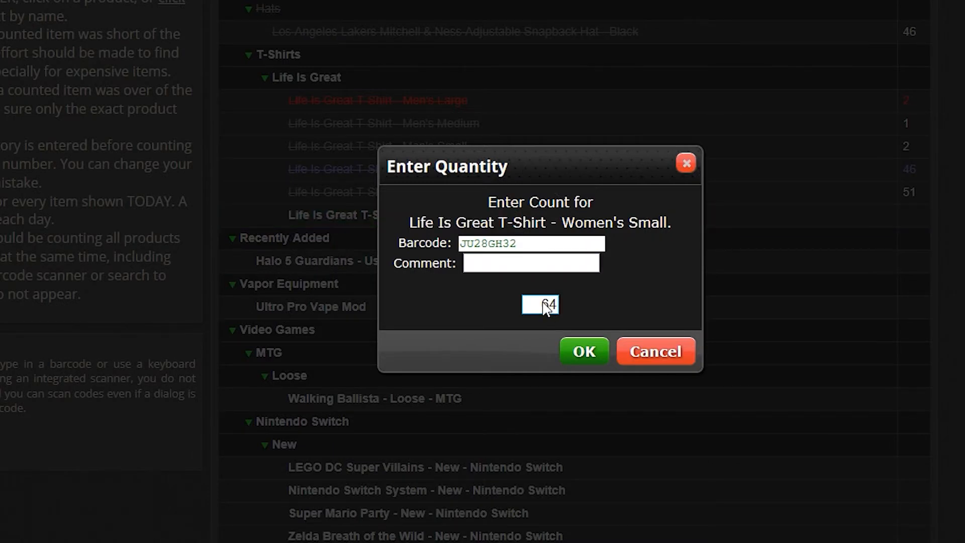
left_click(579, 351)
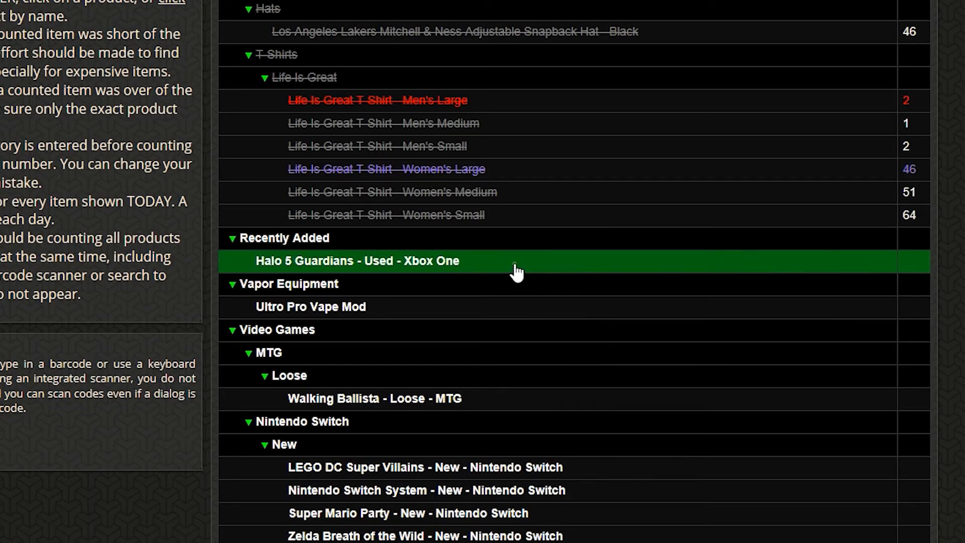
mouse_move(517, 272)
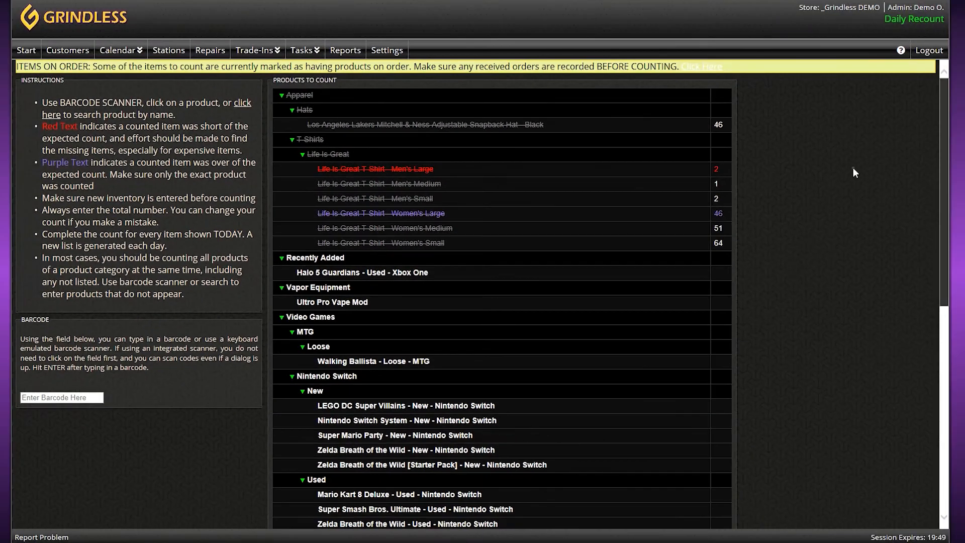
Step: Log out and sign back in through the Management Portal with the manager credentials
left_click(930, 51)
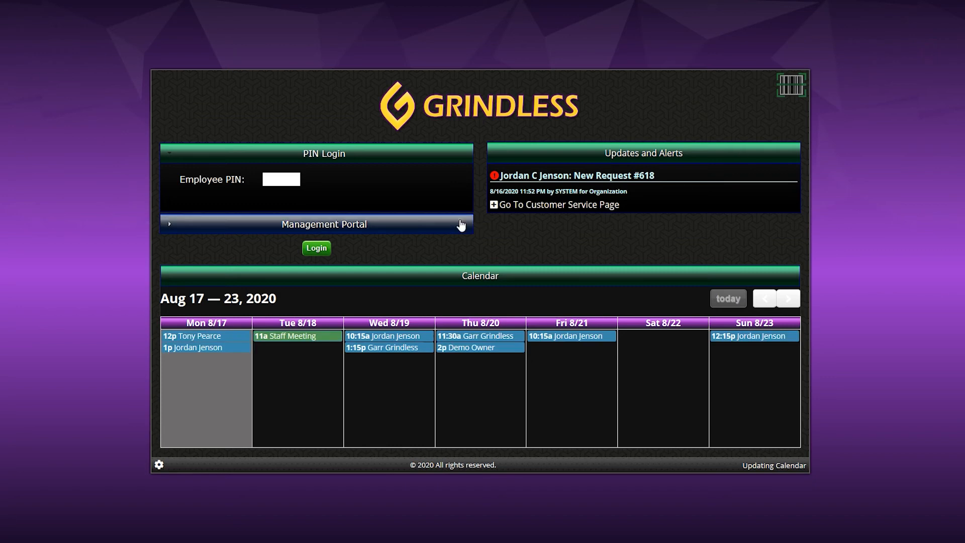
left_click(416, 225)
left_click(381, 200)
type("•••")
key("Tab")
type("•••••••••••••")
key("Return")
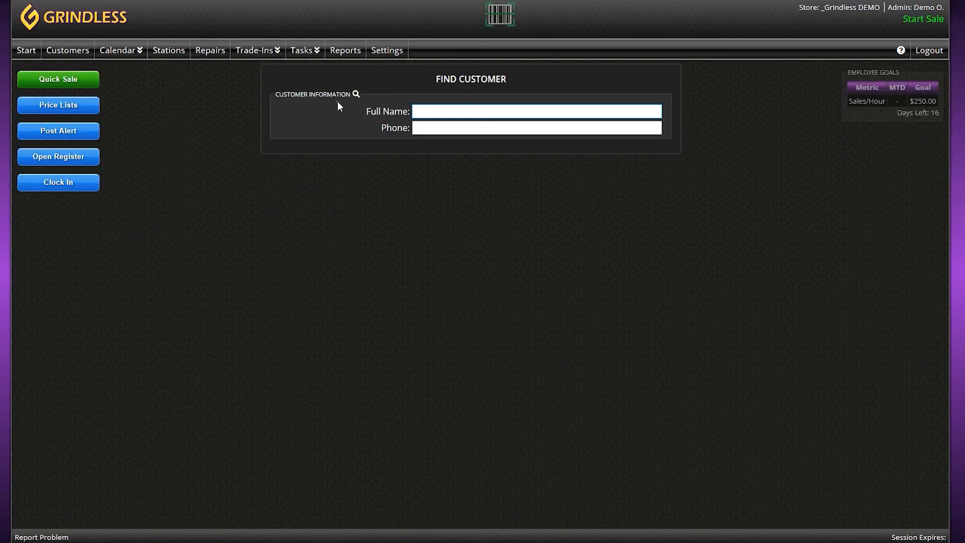
Step: In Tasks > Count Inventory, change the Women's Large recount to 42
left_click(303, 50)
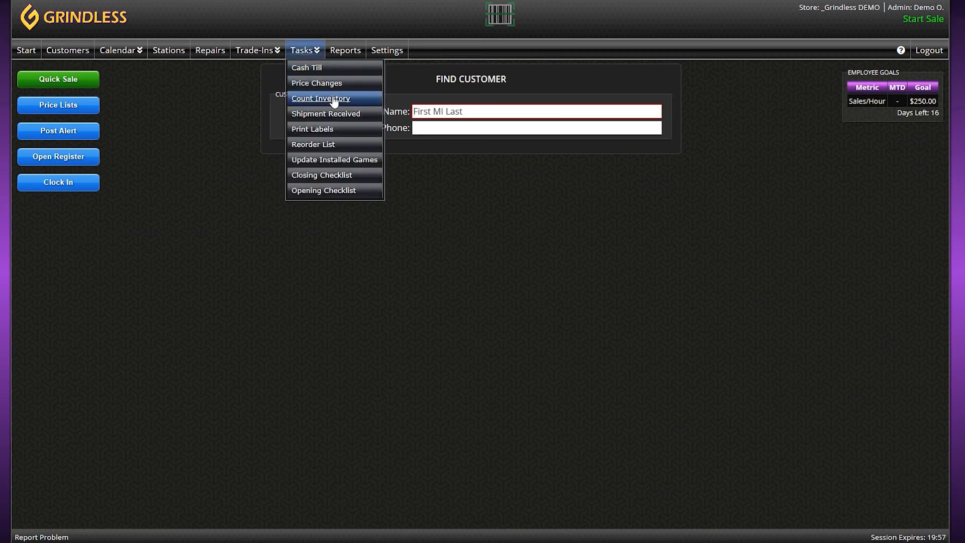
left_click(334, 99)
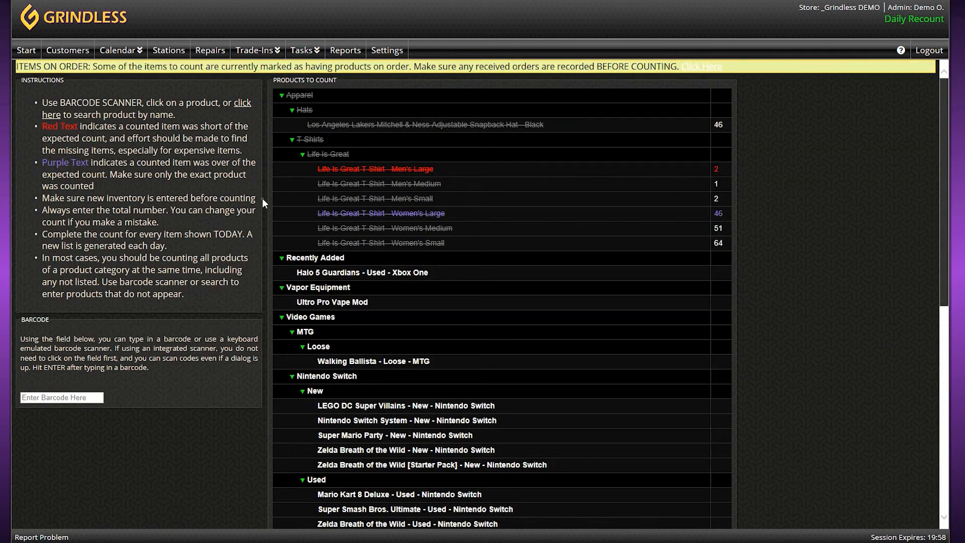
left_click(458, 214)
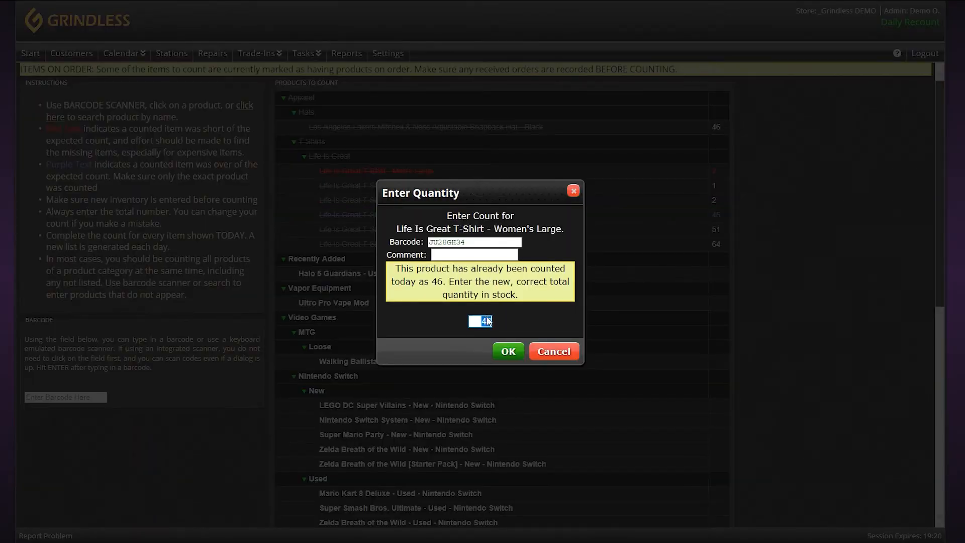
type("42")
left_click(509, 352)
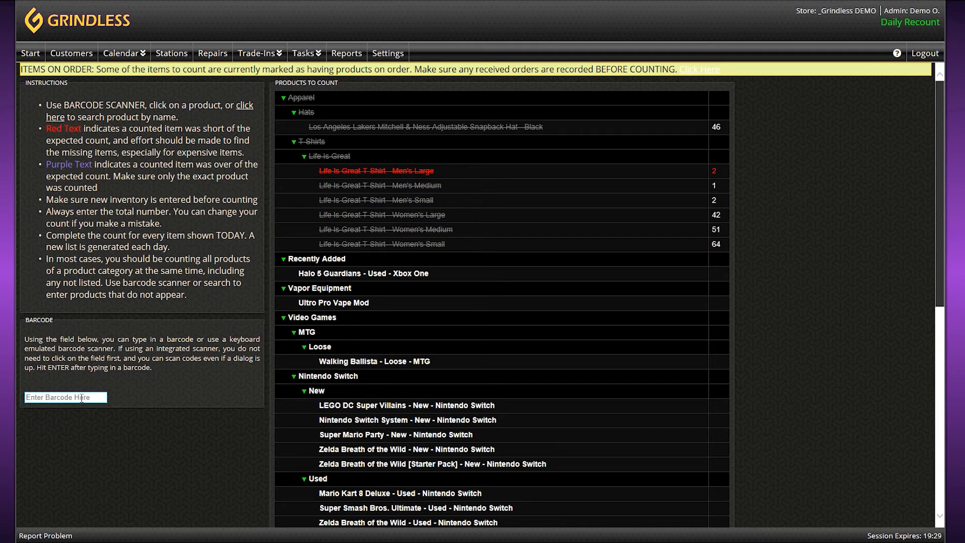
Step: Add Kid's Medium by barcode JU28GH35 with a count of 12, then highlight the Items On Order warning
left_click(81, 398)
type("JU28GH35")
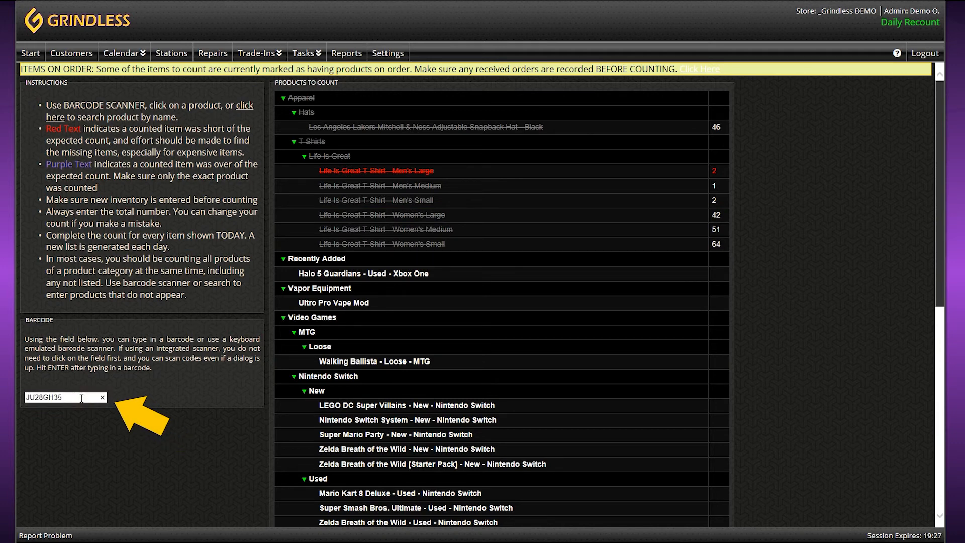
key("Return")
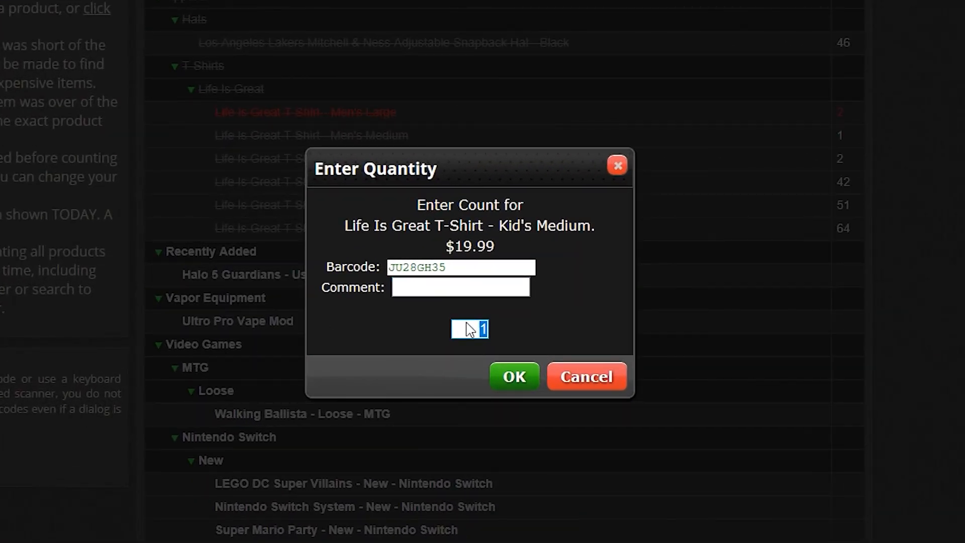
type("12")
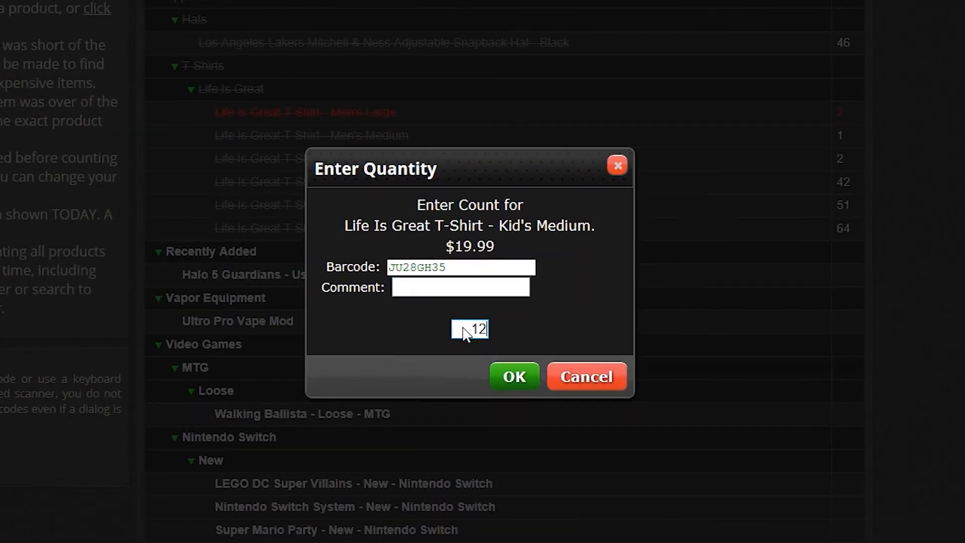
left_click(523, 382)
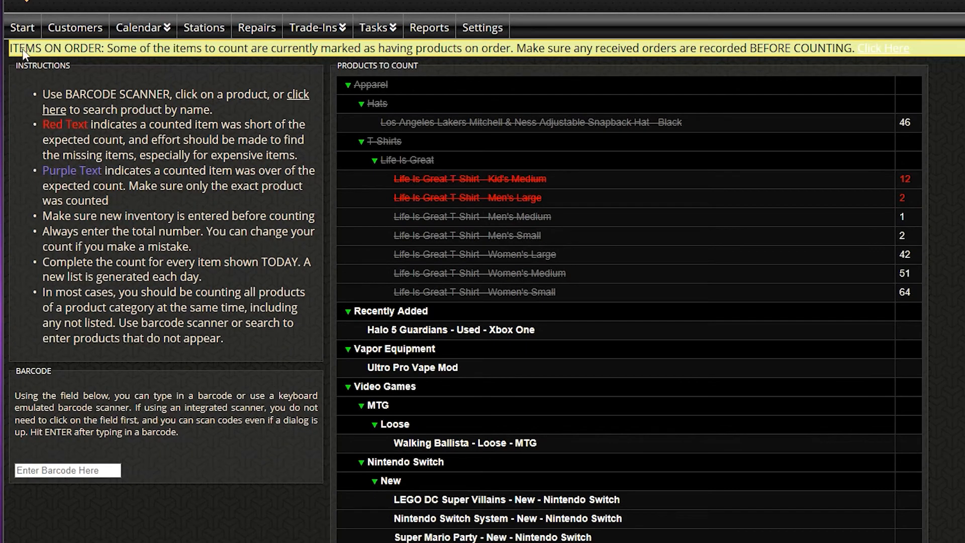
left_click_drag(42, 47, 201, 49)
Step: Deselect the warning banner text and bring up the Tasks menu
left_click(233, 50)
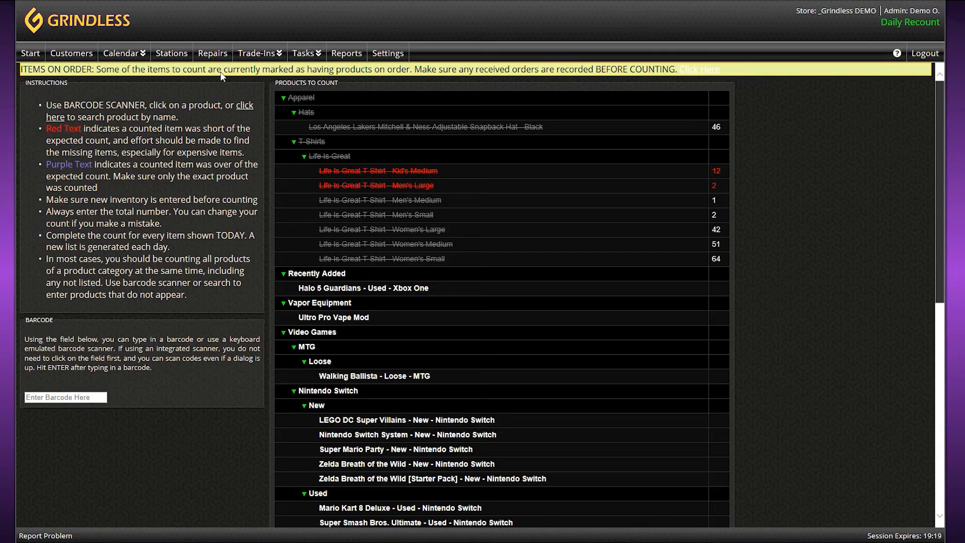
left_click(320, 54)
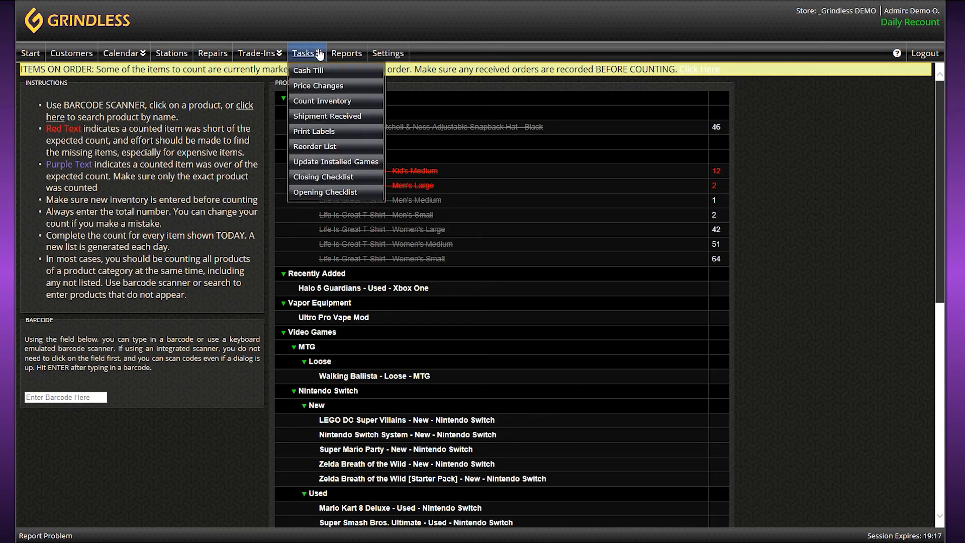
Step: Record the Advanced Apparel Inc shipment as received with 6, 10 and 8 units
left_click(327, 116)
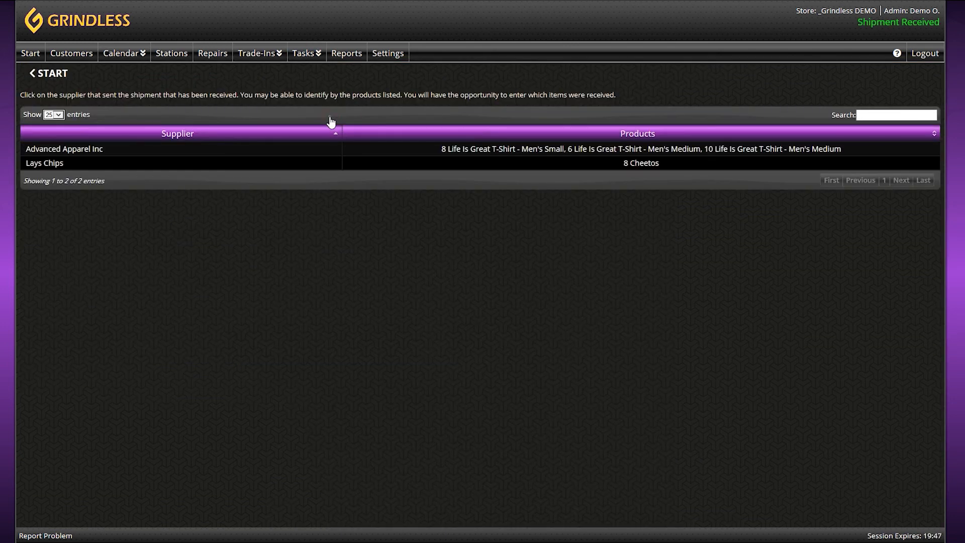
left_click(478, 150)
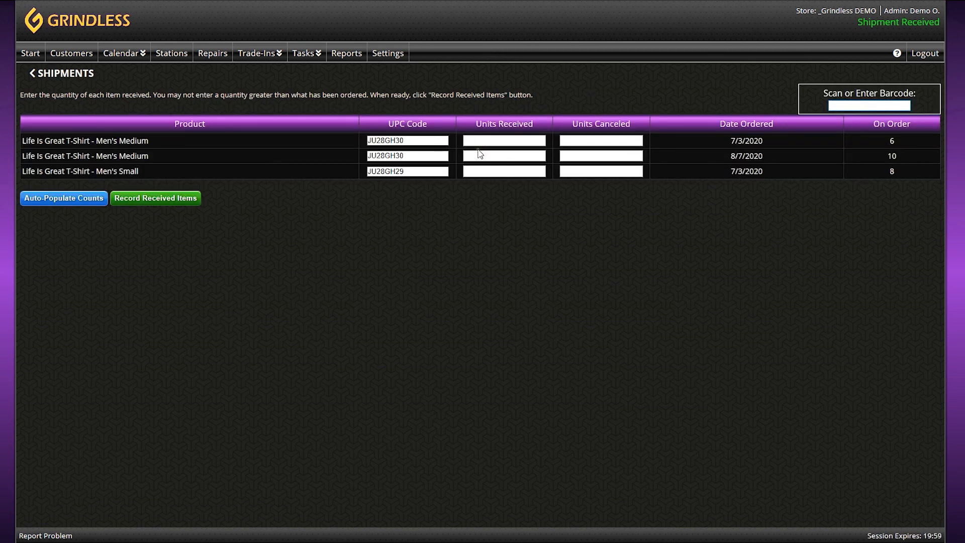
left_click(491, 141)
type("6")
left_click(491, 156)
type("10")
left_click(491, 170)
type("8")
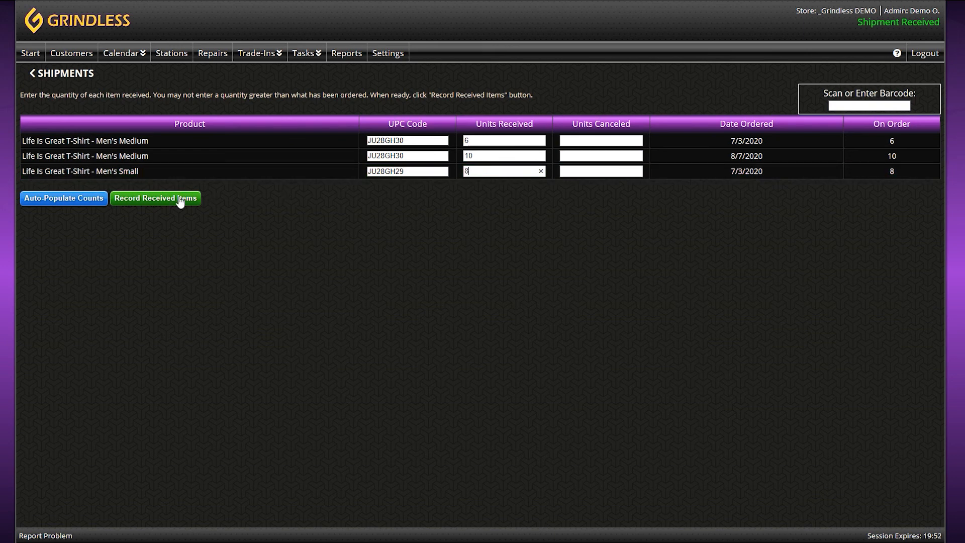
left_click(161, 201)
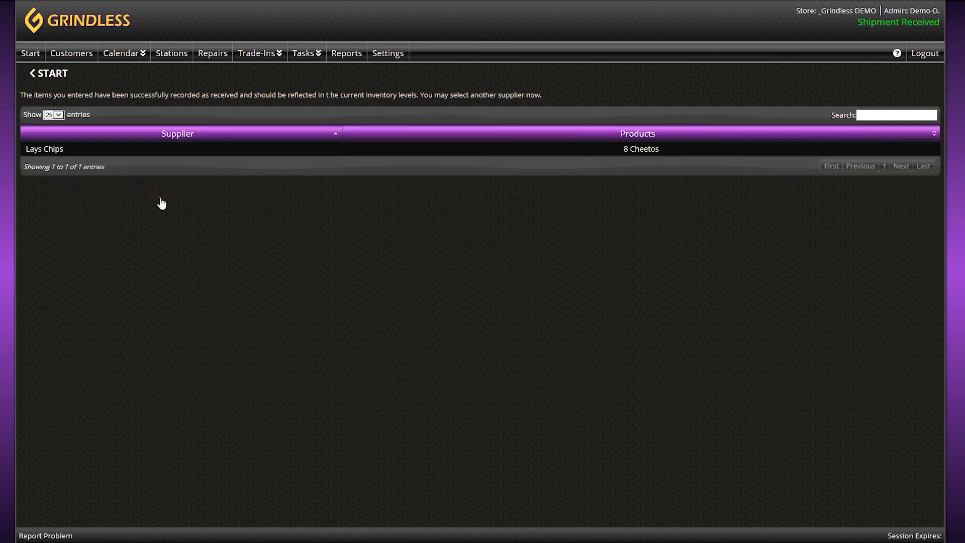
Step: Go back to the Daily Recount list via Tasks > Count Inventory
left_click(305, 53)
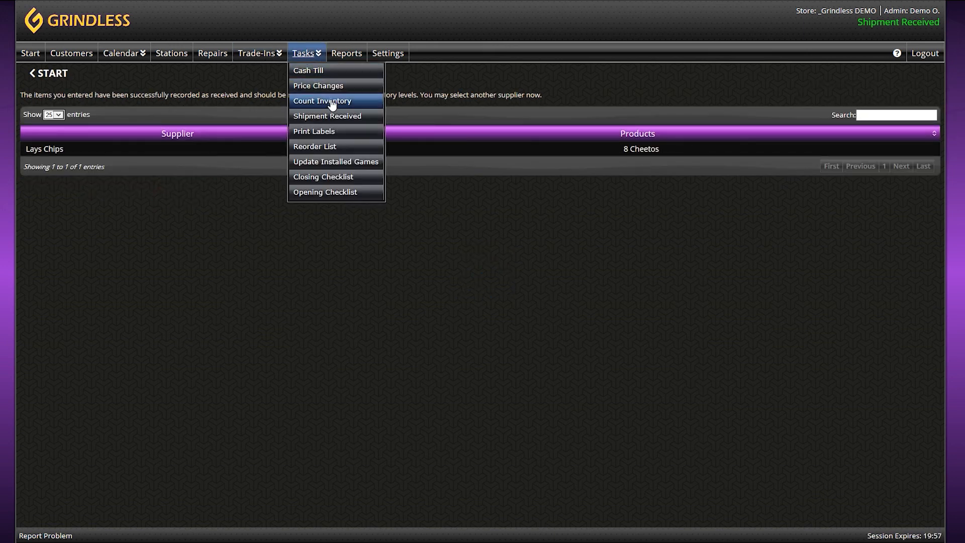
left_click(322, 102)
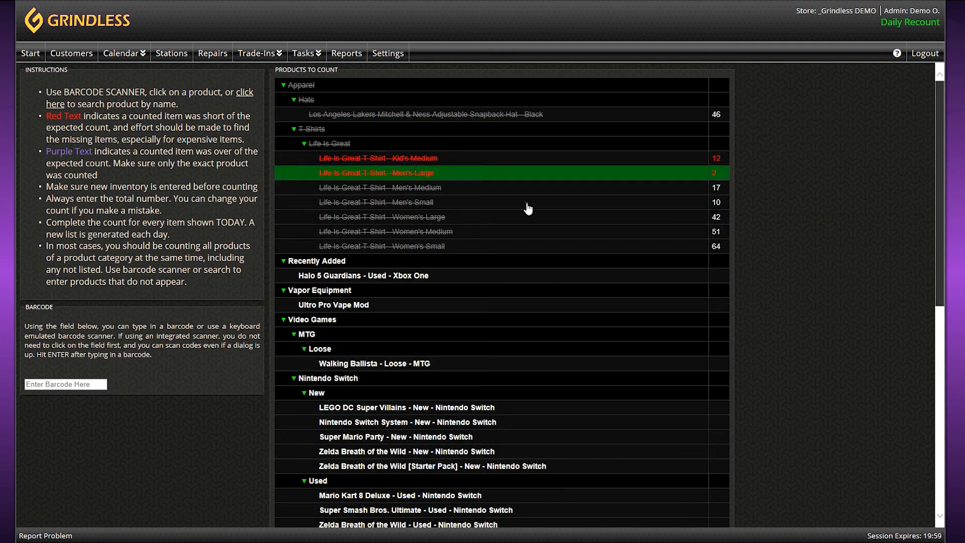
scroll(686, 262, "down", 3)
scroll(686, 262, "down", 3)
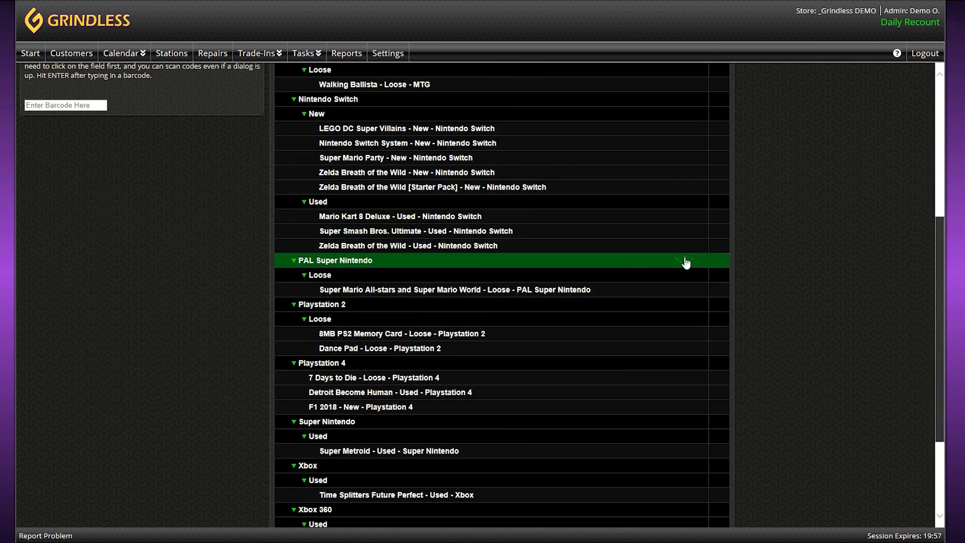